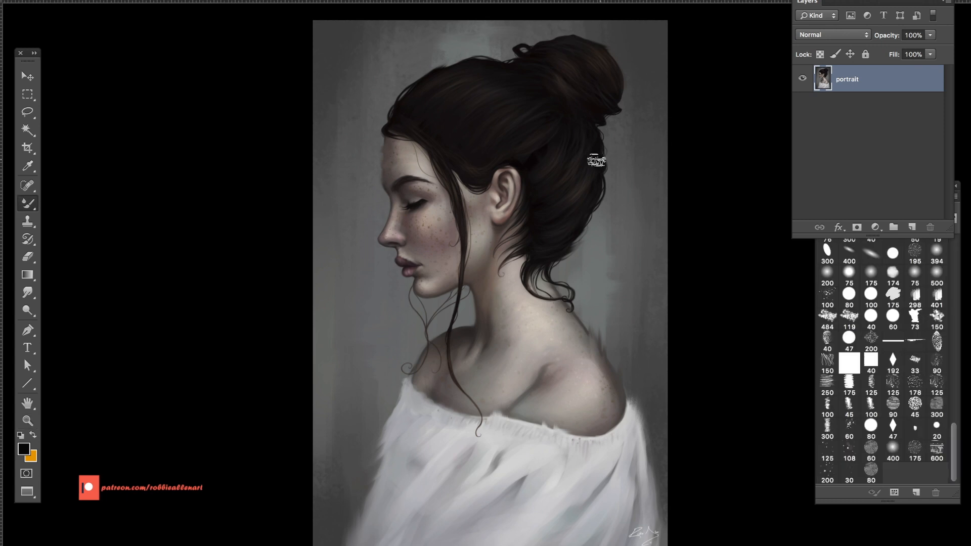
Paint a dark test stroke on the grey background behind the neck with the Brush tool
key(shift+b)
key(shift+b)
key(shift+b)
key(shift+b)
key(shift+b)
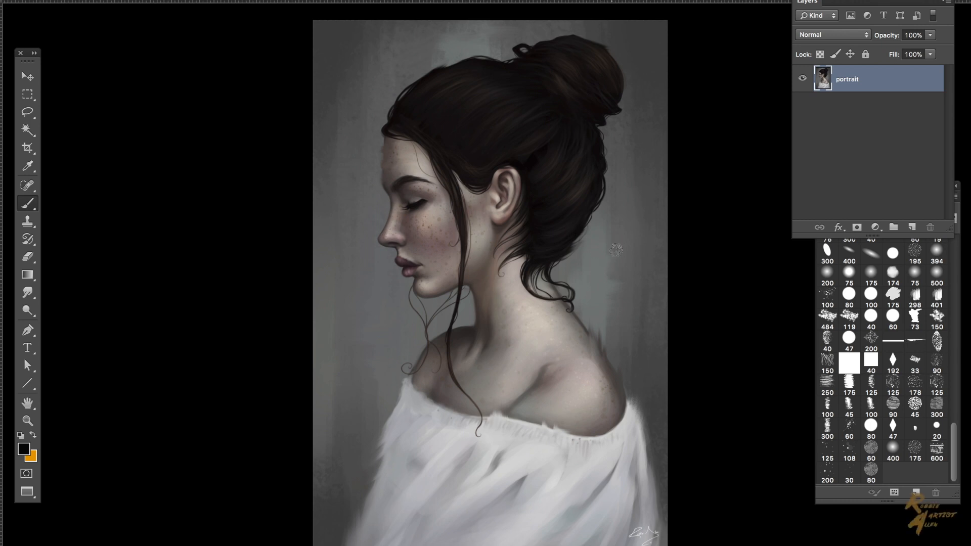
drag(597, 278, 627, 209)
Sample the grey backdrop and then the dark test stroke as the painting colour, returning to the Brush tool
key(i)
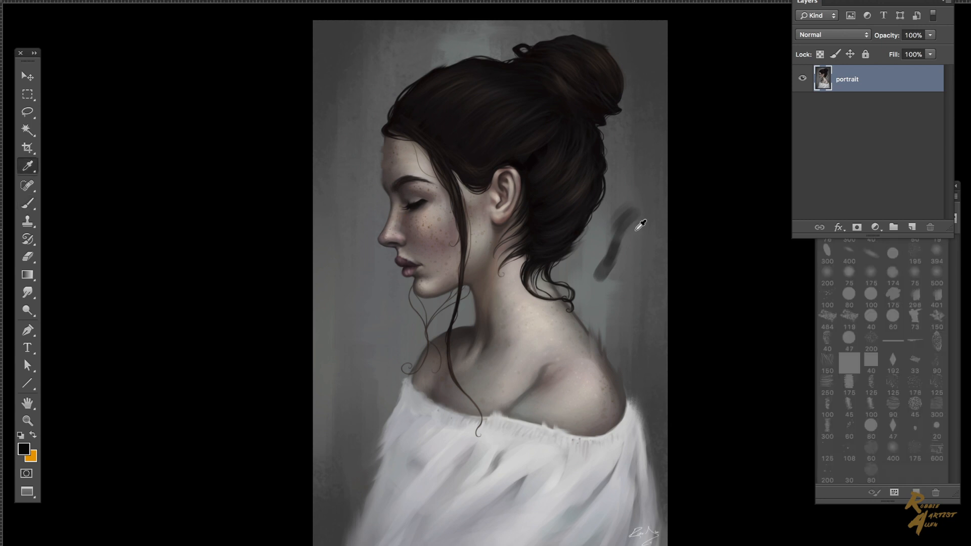
click(648, 228)
key(b)
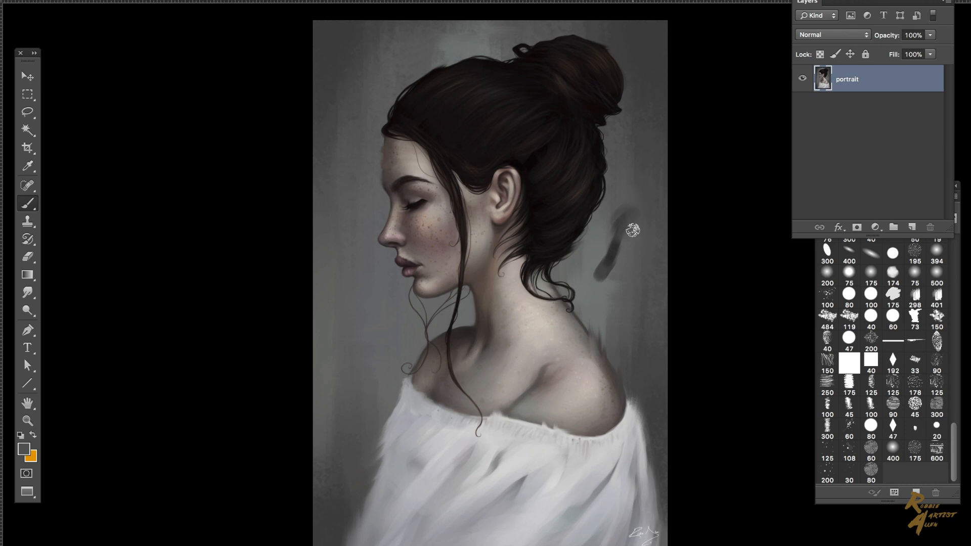
key(i)
click(619, 246)
key(b)
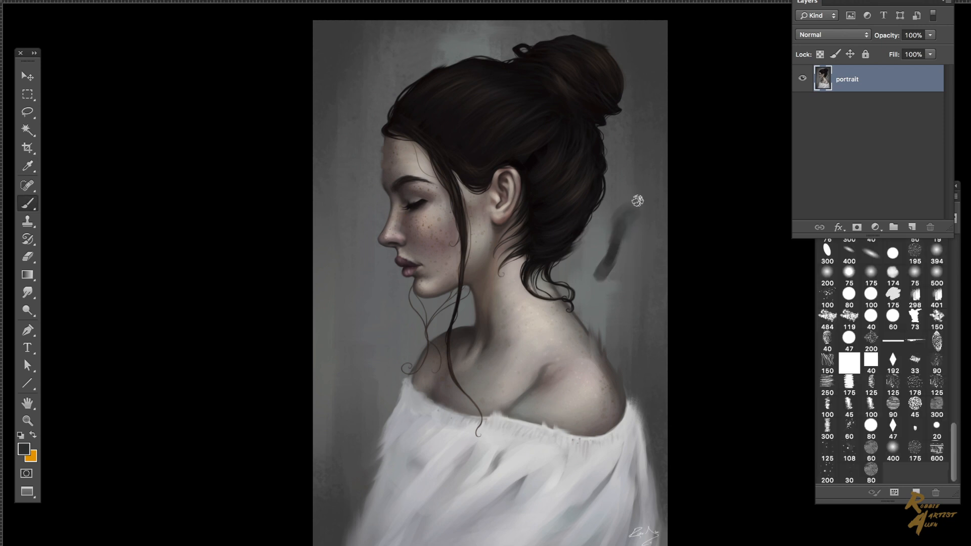
Try erasing the test stroke directly on the portrait layer with a smaller Eraser, and undo the erasing
key(e)
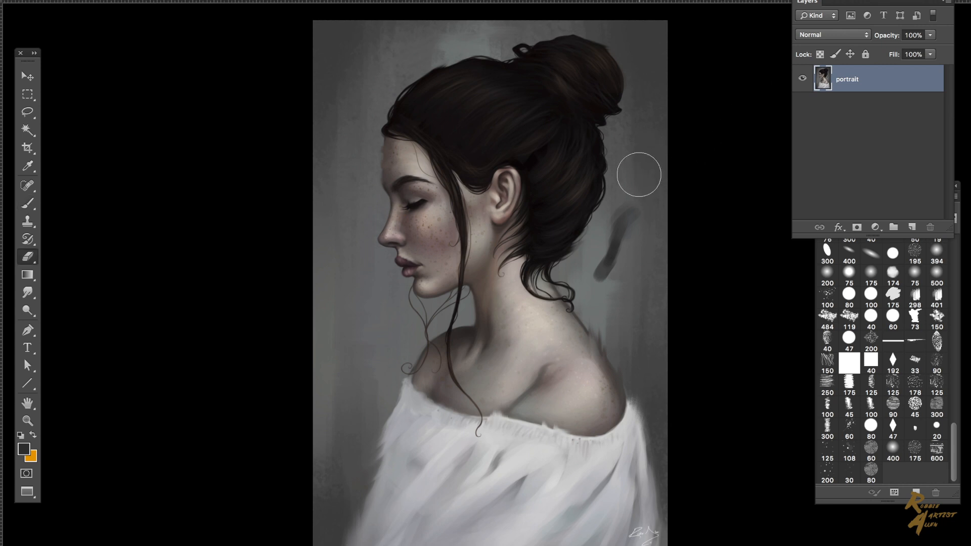
key(bracketleft)
key(bracketleft)
drag(640, 202, 636, 207)
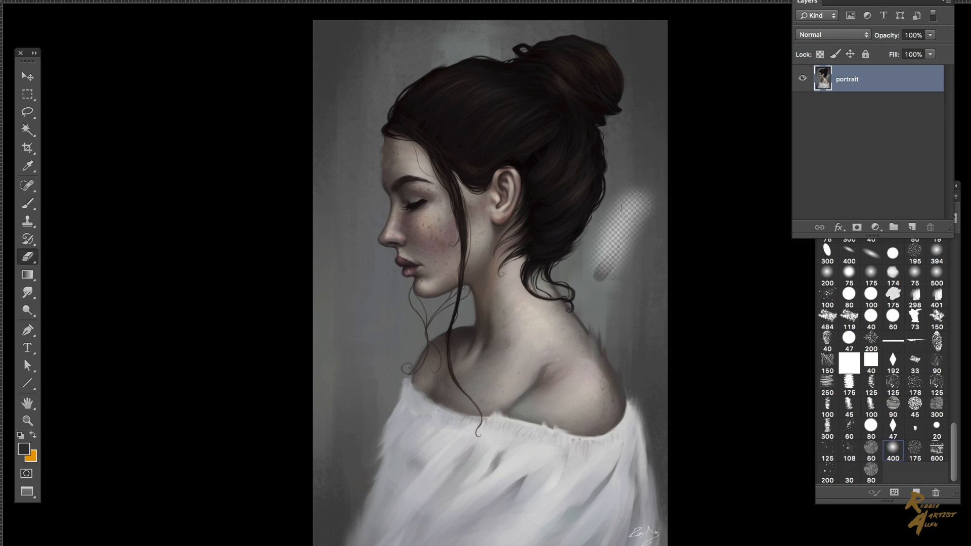
key(ctrl+z)
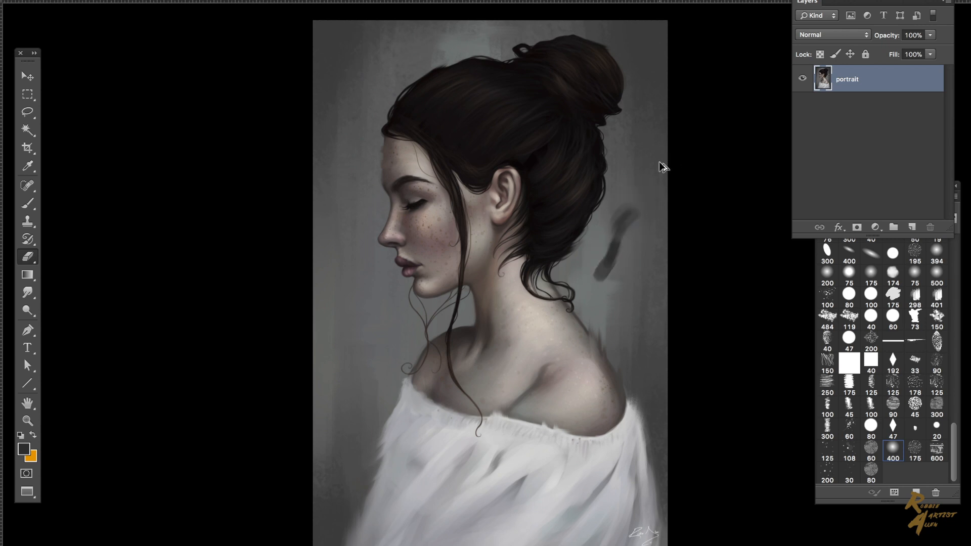
Undo the remaining test strokes on the background and add a new empty layer above the portrait layer
key(ctrl+alt+z)
key(ctrl+alt+z)
key(ctrl+alt+z)
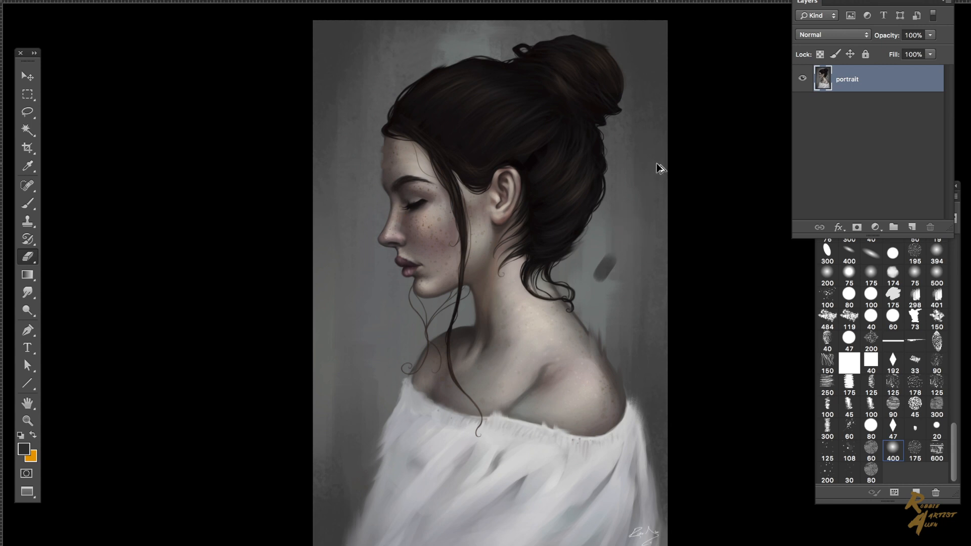
key(ctrl+alt+z)
click(912, 229)
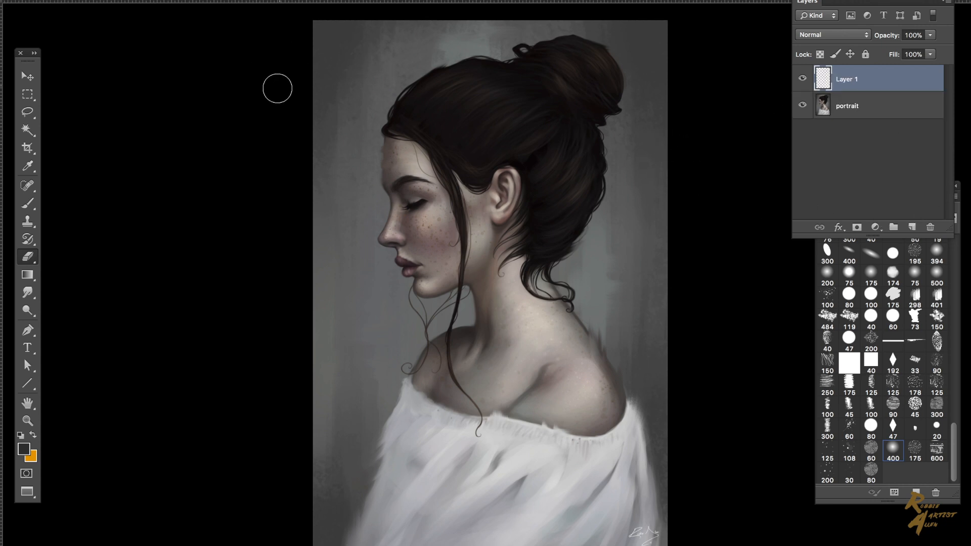
Switch to the Mixer Brush and choose the 80 px textured round brush preset, moving the presets clear of the layers
key(b)
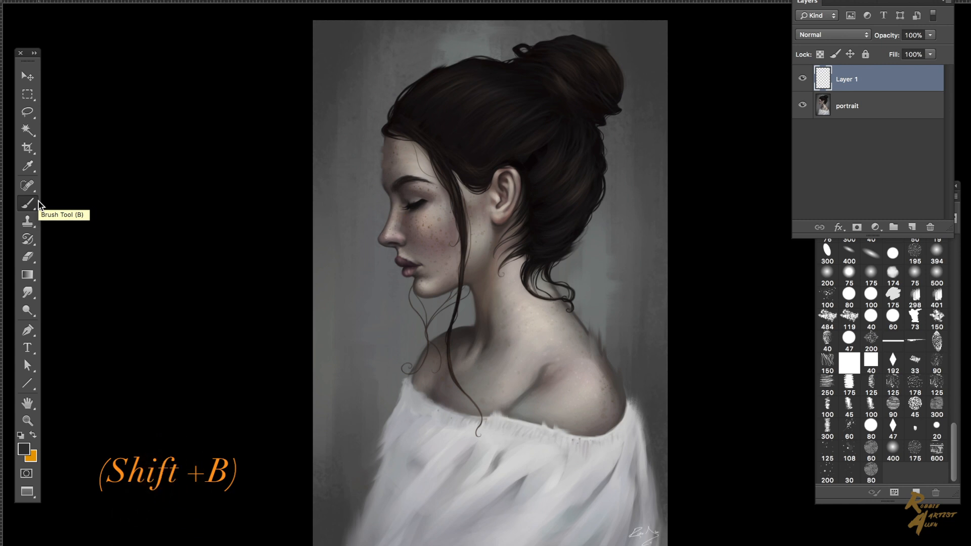
key(shift+b)
key(shift+b)
key(shift+b)
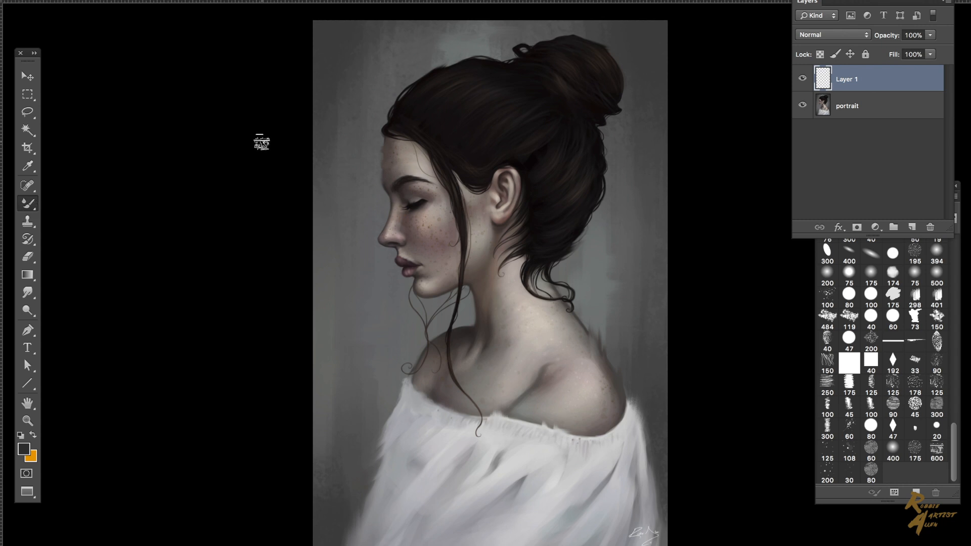
click(870, 470)
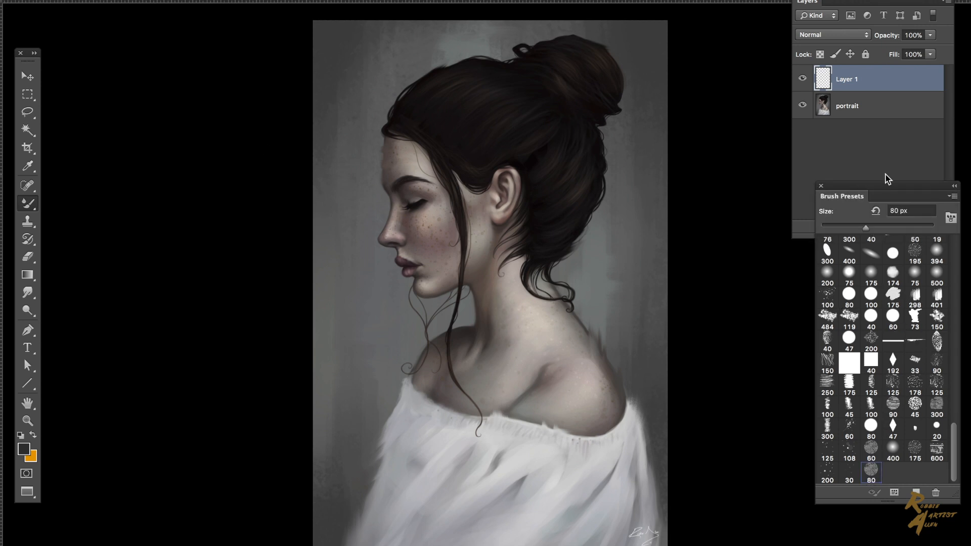
drag(880, 187, 839, 152)
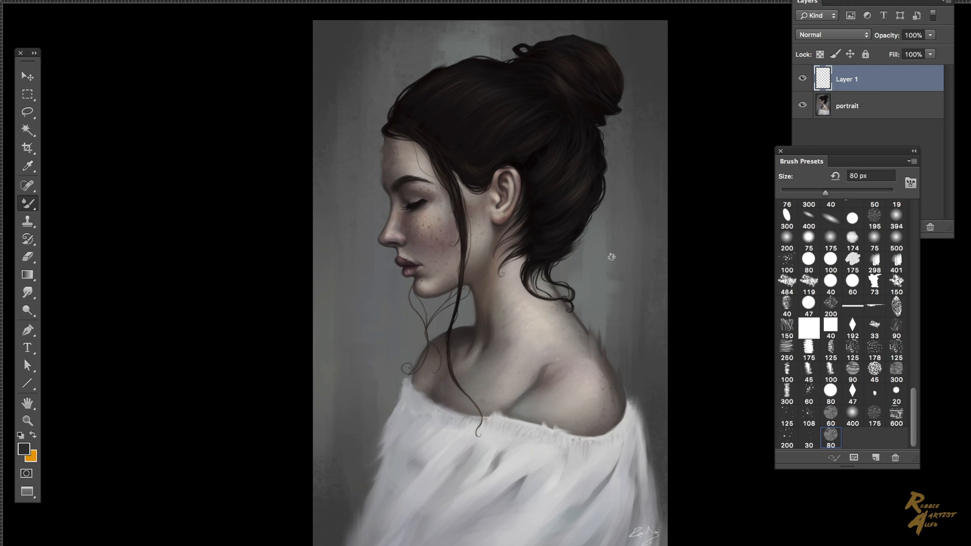
Paint loose hair strands on Layer 1 along the crown's upper edge above the forehead with the Mixer Brush
key(bracketright)
key(z)
drag(486, 41, 500, 42)
key(h)
drag(455, 158, 433, 173)
key(z)
drag(393, 74, 418, 66)
key(b)
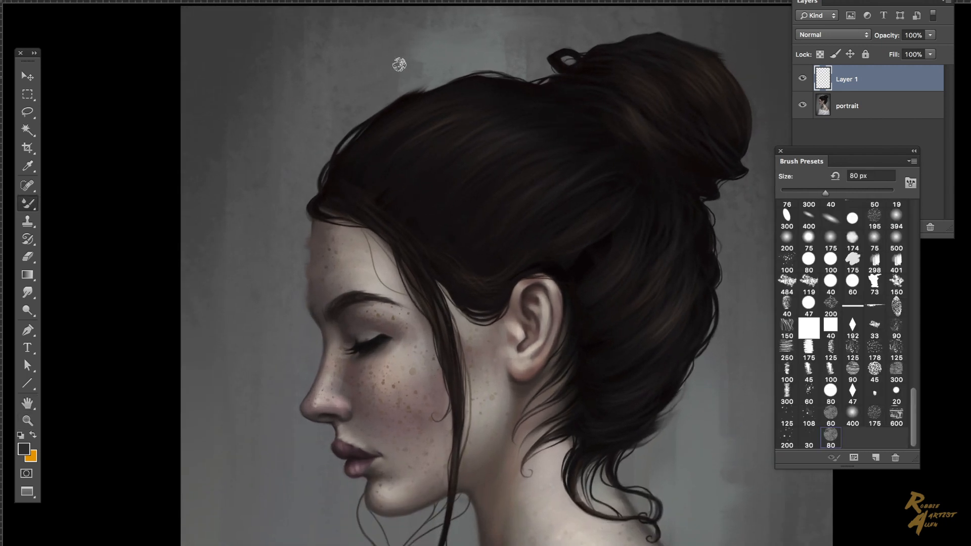
key(bracketleft)
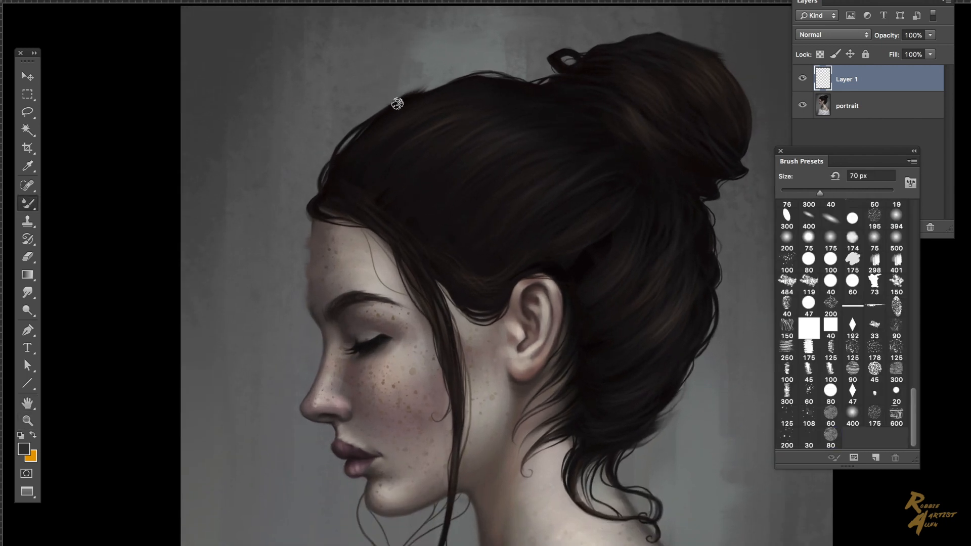
drag(861, 1, 835, 0)
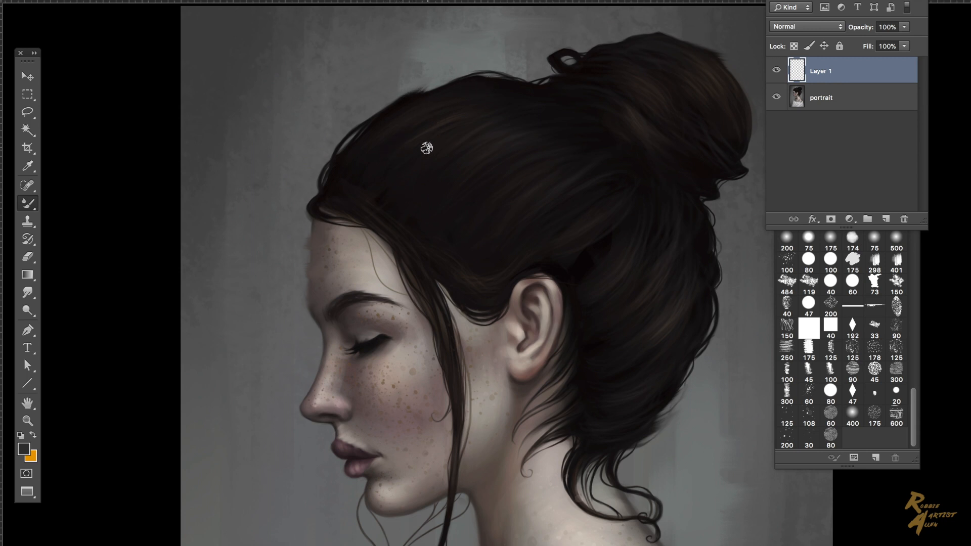
click(775, 73)
drag(388, 112, 406, 81)
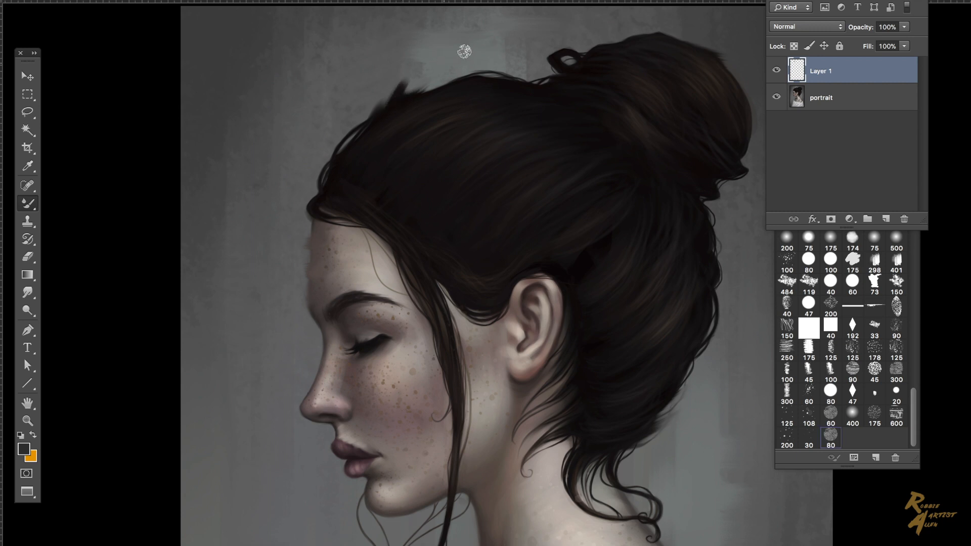
mouse_move(408, 93)
mouse_down()
mouse_move(437, 68)
mouse_move(478, 66)
mouse_up()
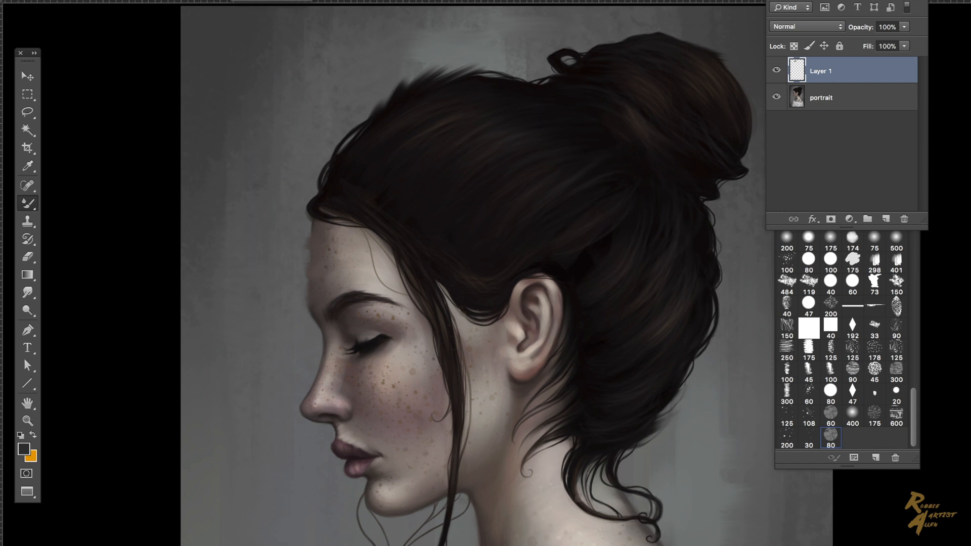
Sample the brown of the hair bun and paint loose strands along its outer and upper edges on Layer 1
key(i)
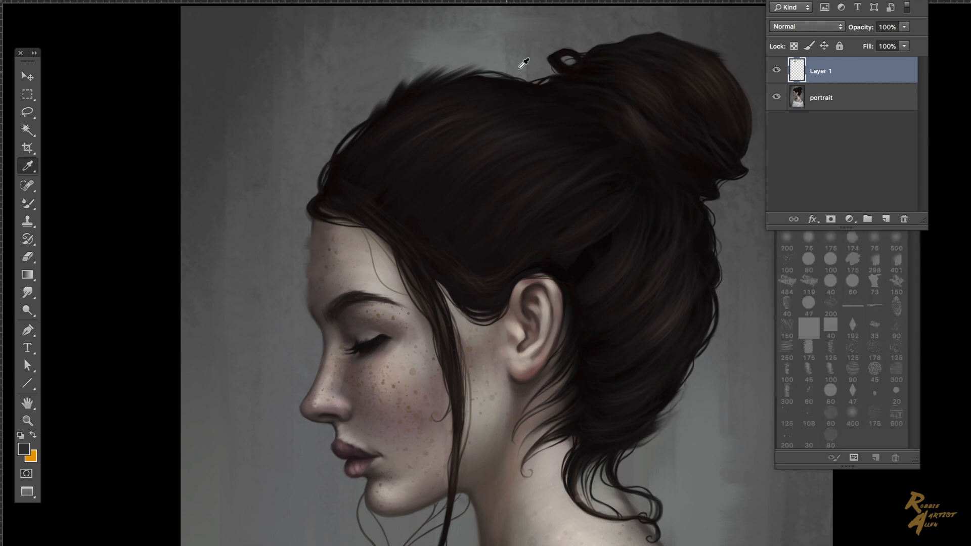
key(space)
drag(711, 91, 620, 93)
drag(847, 1, 876, 0)
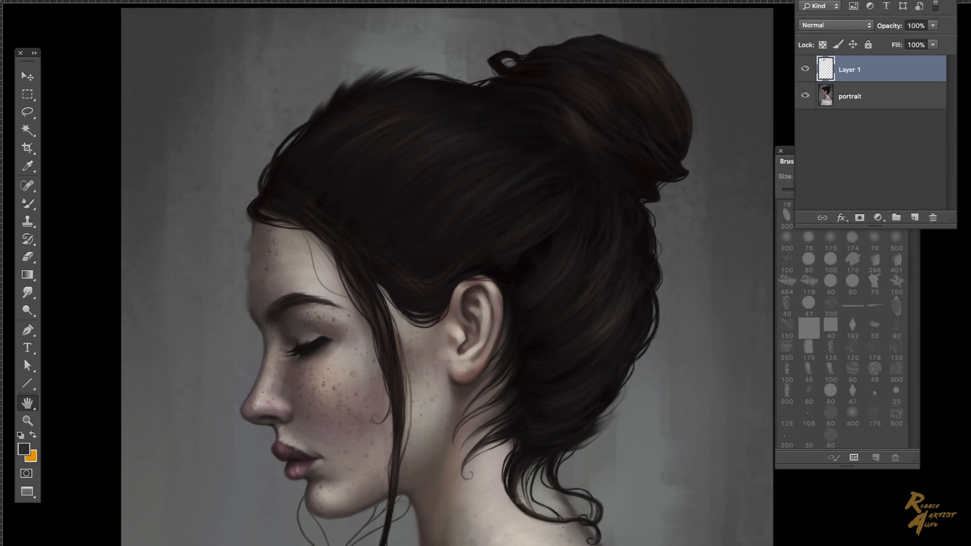
click(666, 79)
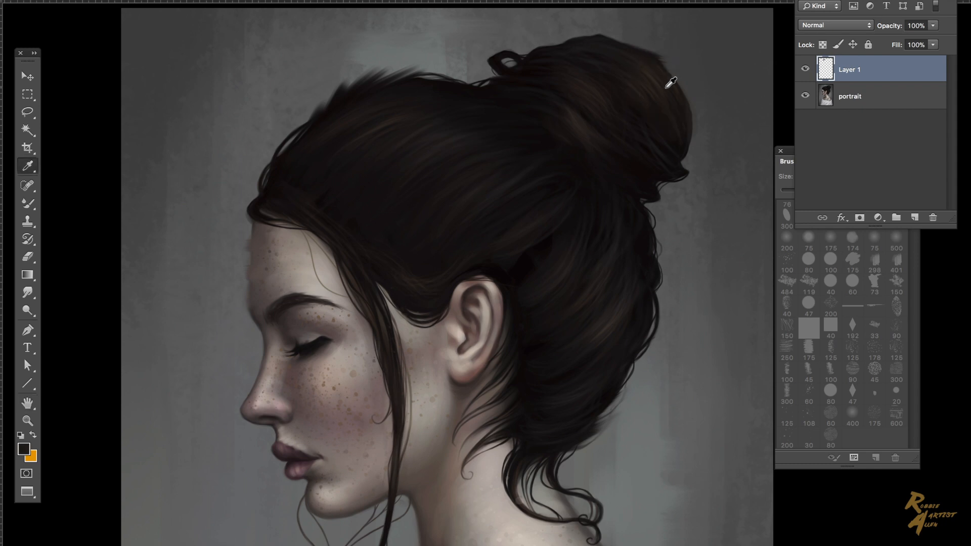
key(b)
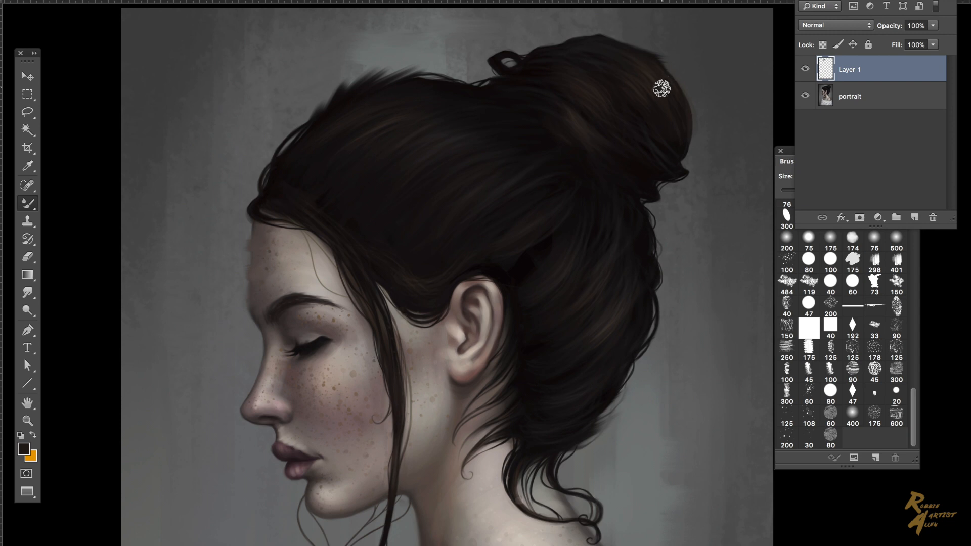
mouse_move(678, 76)
mouse_down()
mouse_move(693, 65)
mouse_move(714, 85)
mouse_up()
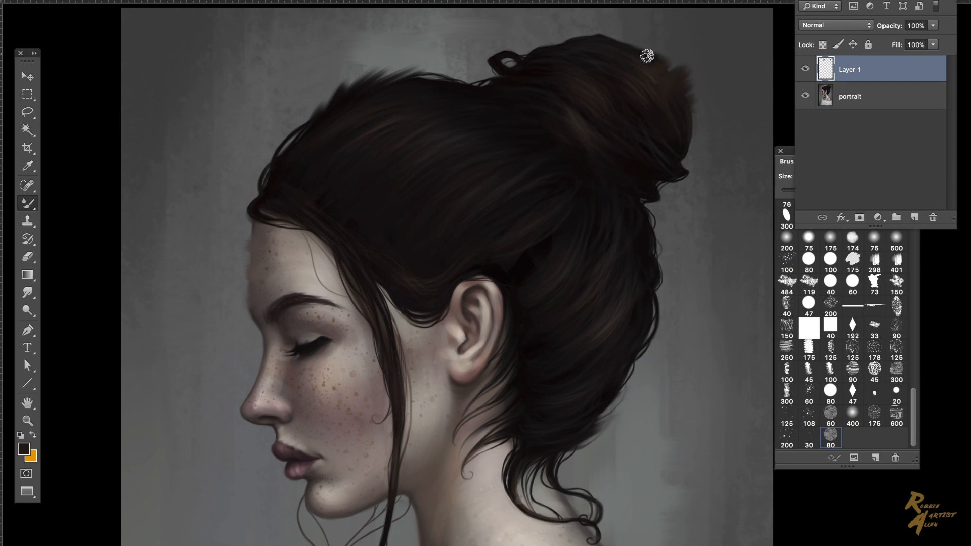
drag(630, 46, 652, 44)
key(])
key(])
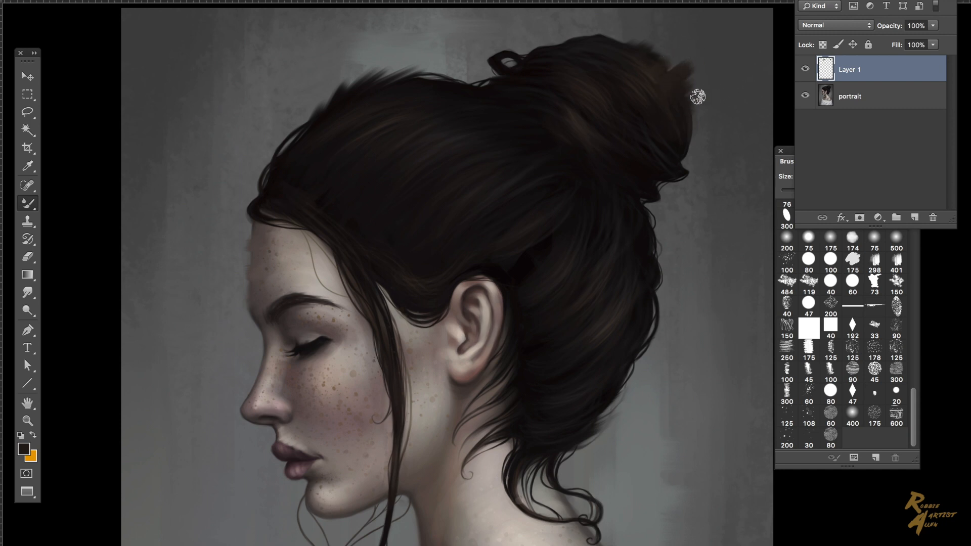
Examine the new hair strands on the crown and bun at several zoom levels
key(z)
drag(486, 181, 466, 191)
key(space)
mouse_move(462, 237)
mouse_down()
mouse_move(490, 196)
mouse_move(470, 220)
mouse_up()
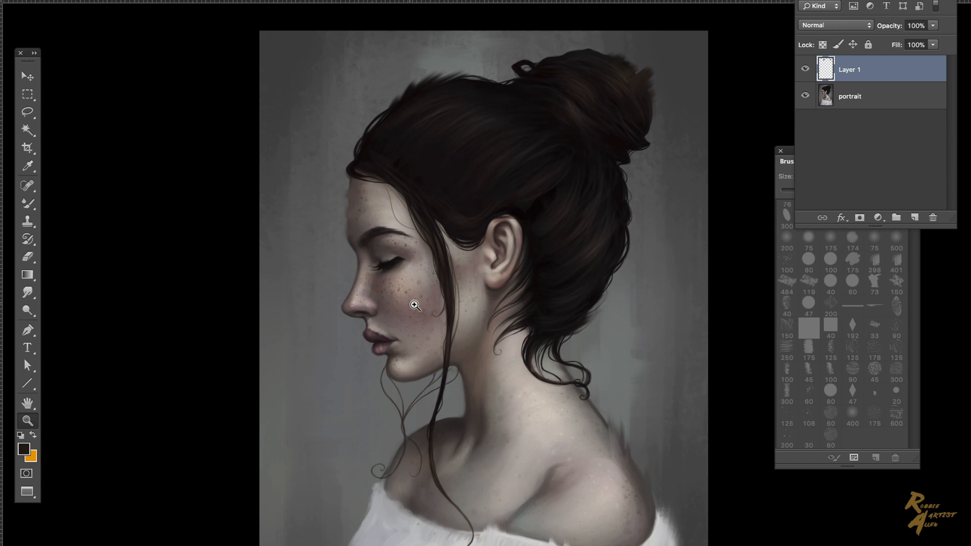
click(390, 282)
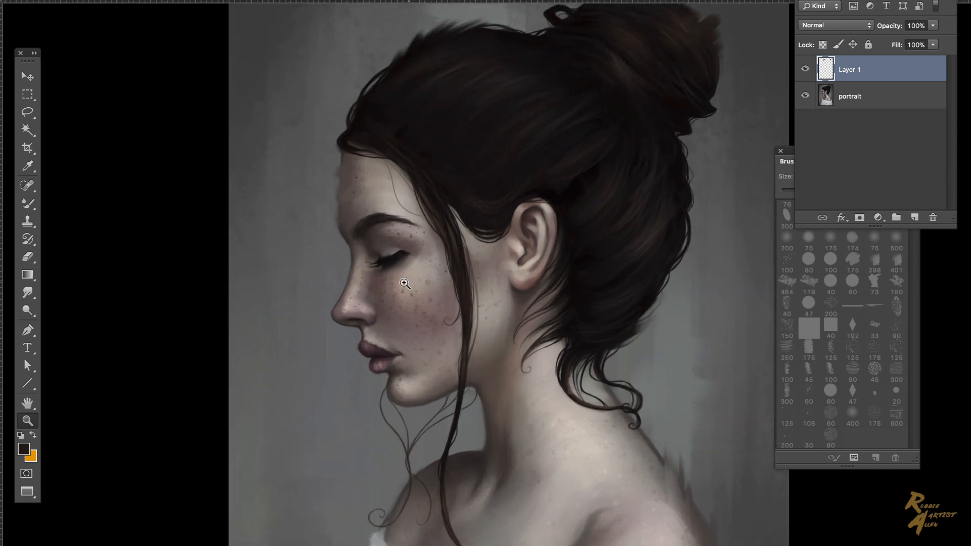
alt+click(410, 299)
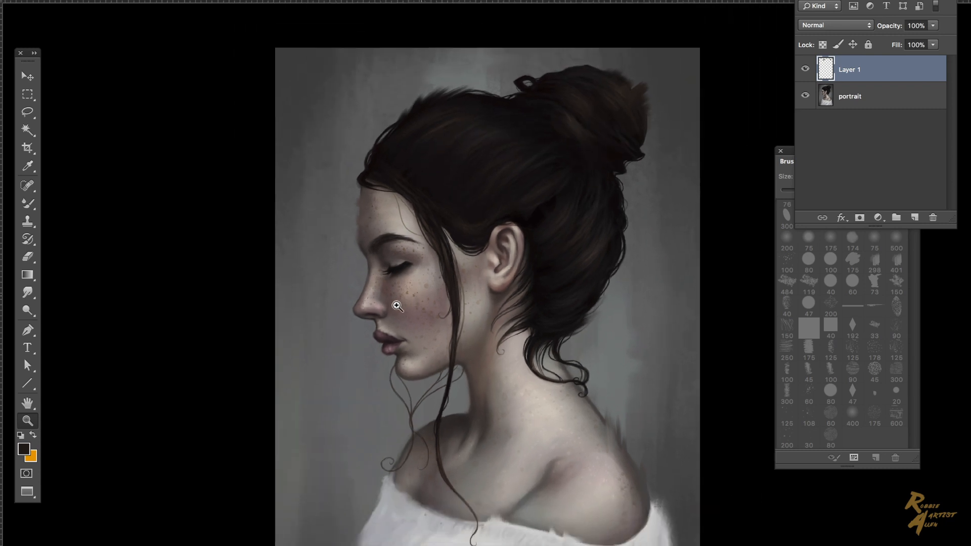
alt+click(402, 314)
drag(505, 196, 521, 191)
key(space)
drag(487, 250, 483, 225)
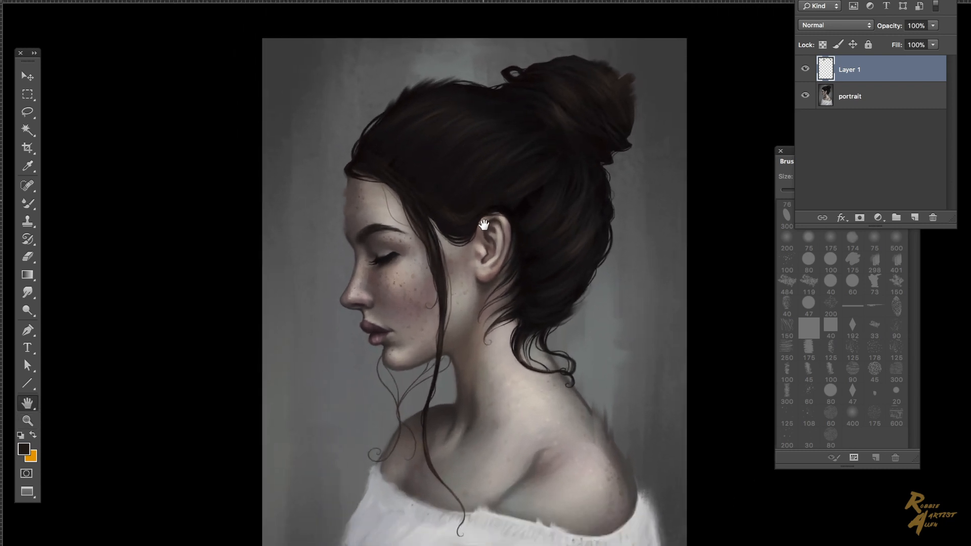
click(481, 246)
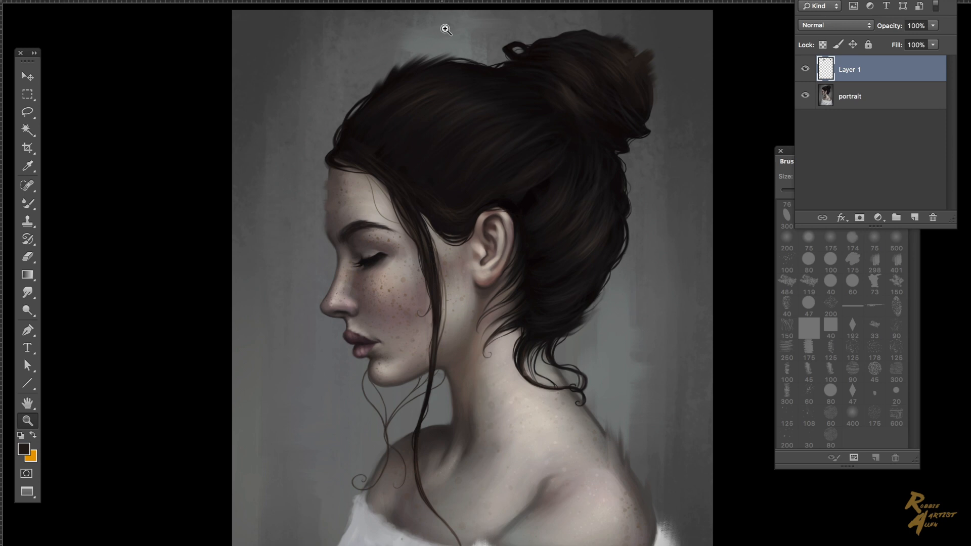
Sample the near-black hair colour and extend the loose strands down the front of the crown
key(i)
key(b)
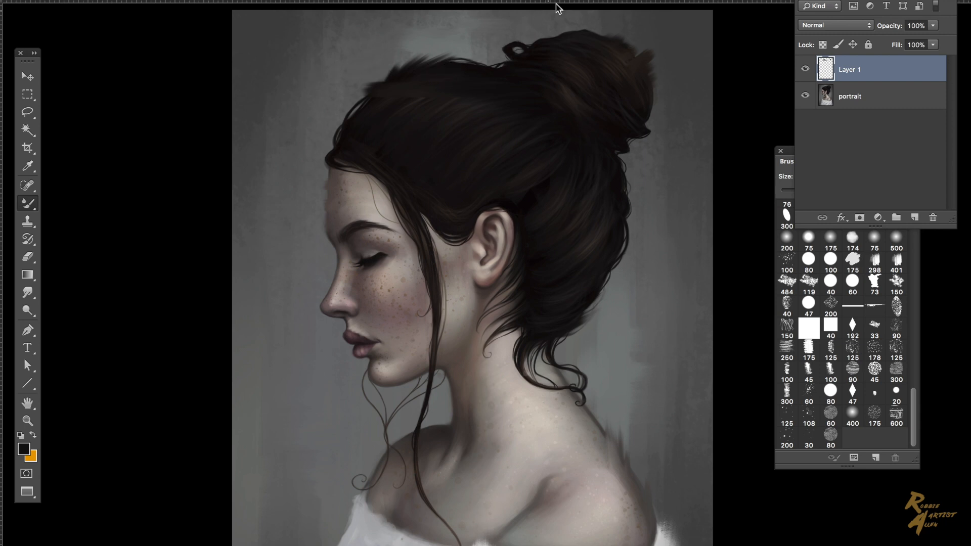
Compare the portrait with and without the painted strands by toggling Layer 1's visibility, leaving it shown
key(z)
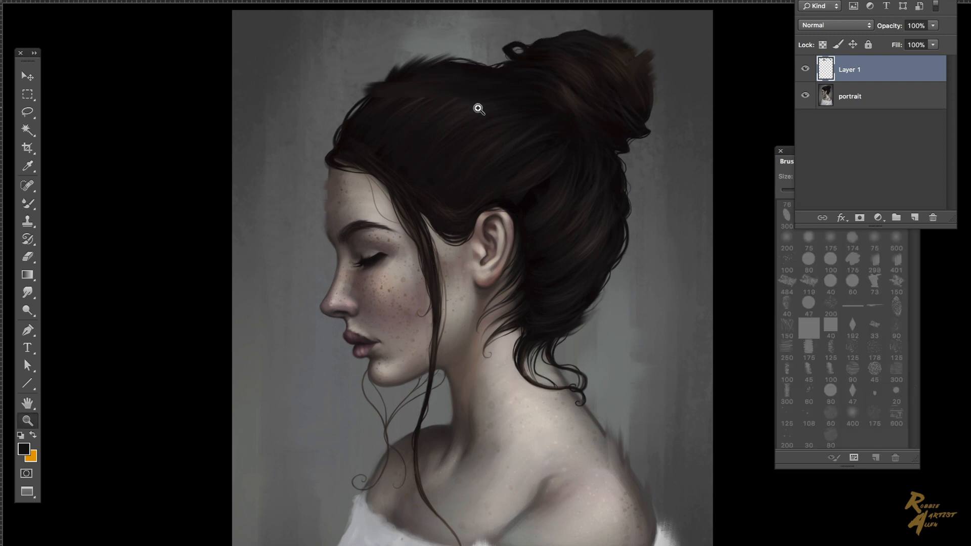
mouse_move(468, 125)
mouse_down()
mouse_move(459, 136)
mouse_move(468, 120)
mouse_up()
key(space)
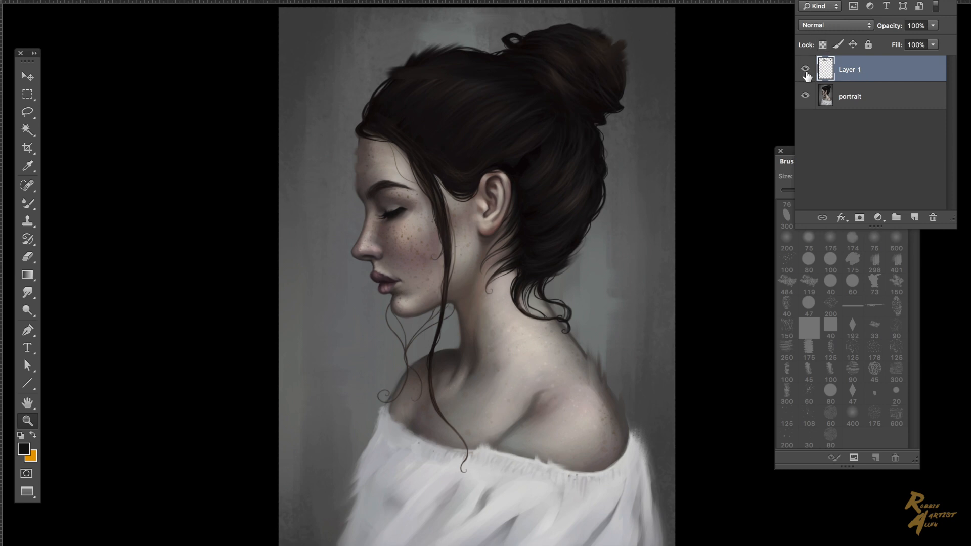
click(805, 71)
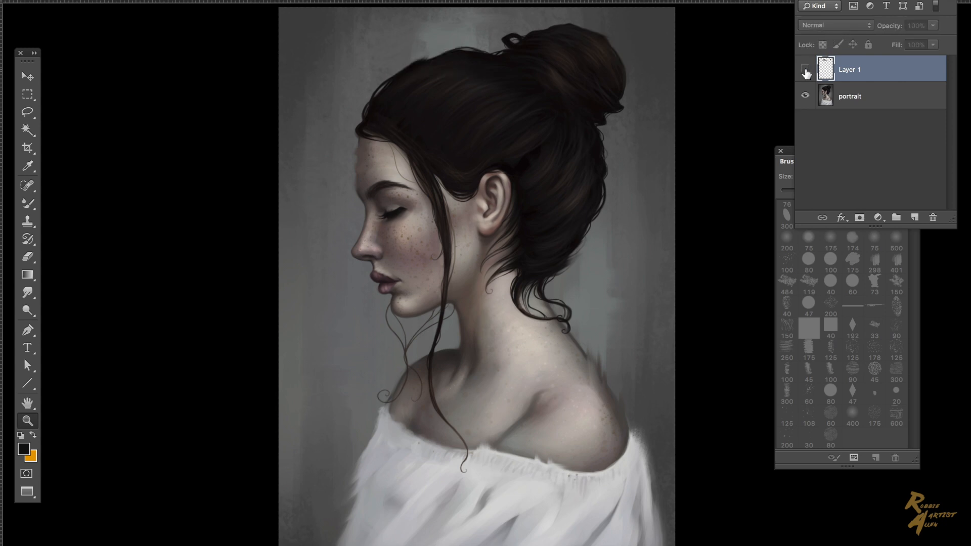
click(805, 70)
click(805, 71)
click(805, 71)
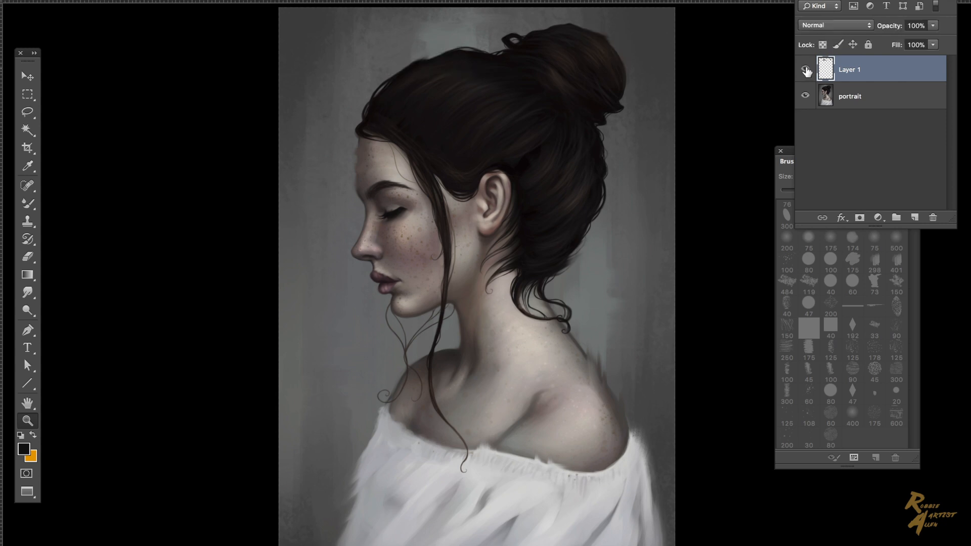
Soften the painted strands at the front of the crown on Layer 1 with an enlarged Eraser
key(e)
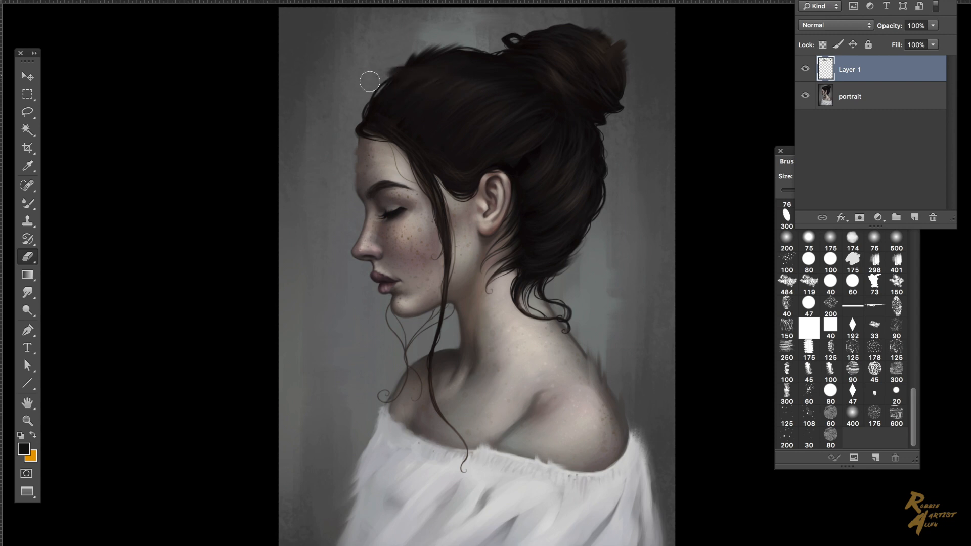
key(bracketright)
key(bracketright)
key(bracketright)
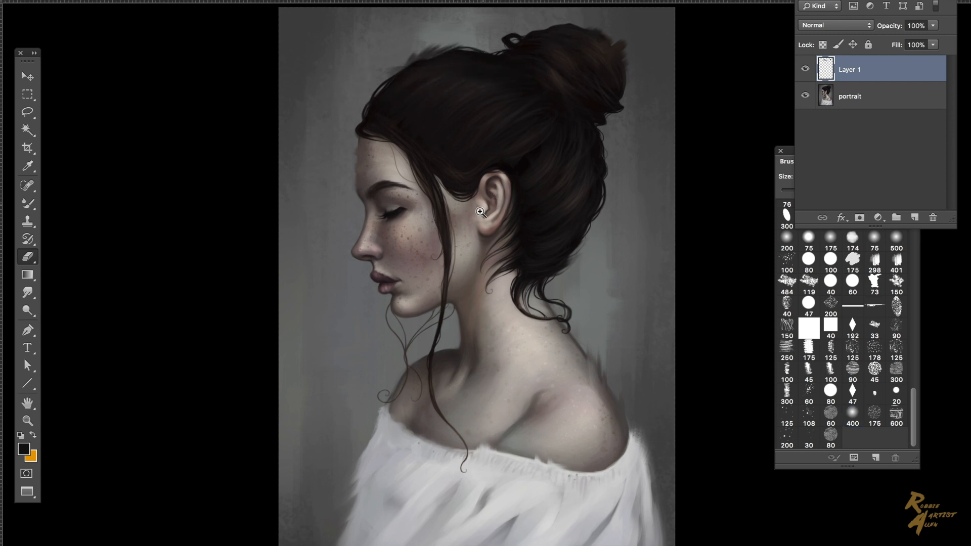
key(z)
mouse_move(480, 212)
mouse_down()
mouse_move(461, 243)
mouse_move(522, 214)
mouse_up()
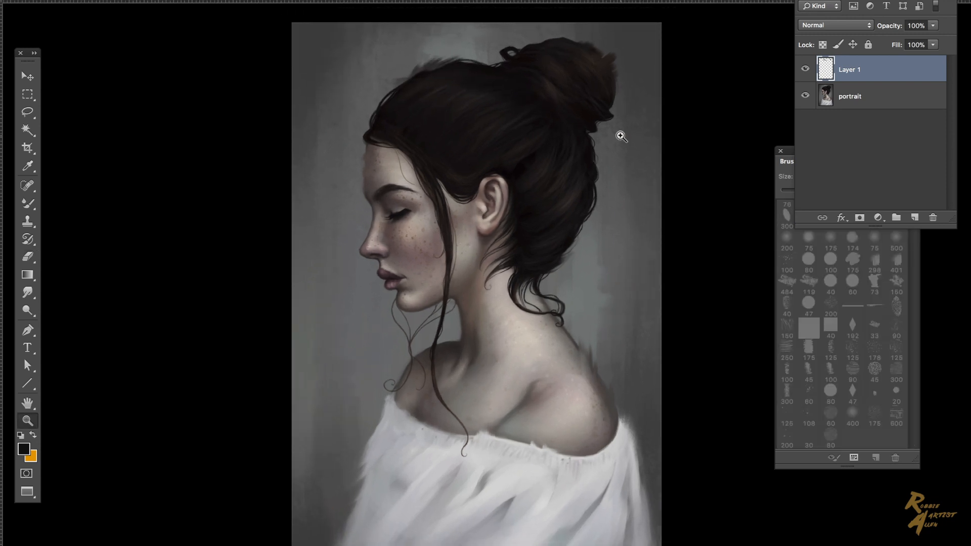